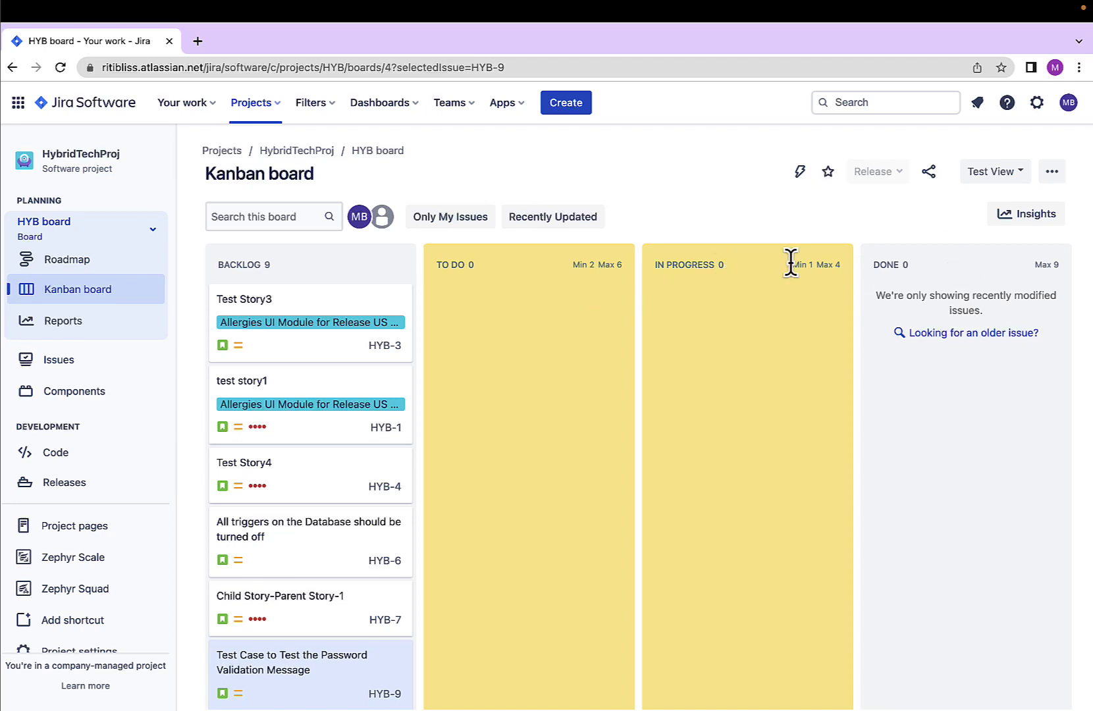
Point out the To Do heading and count, then open the HYB board settings.
drag(447, 264, 431, 263)
click(491, 267)
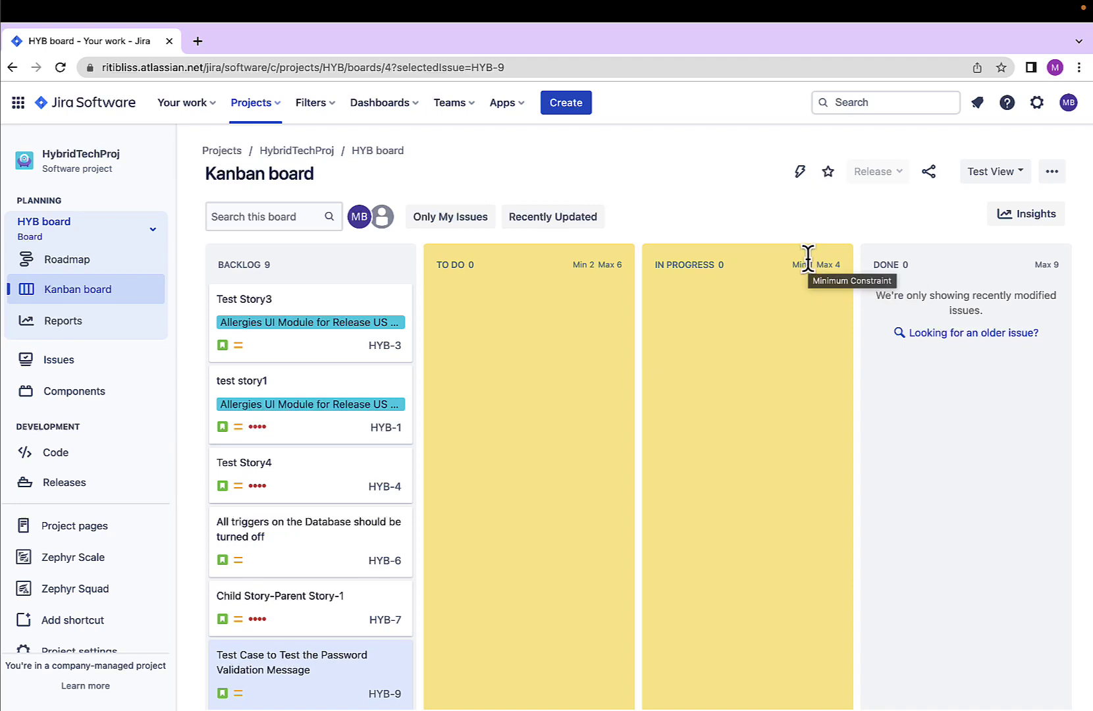
click(1052, 173)
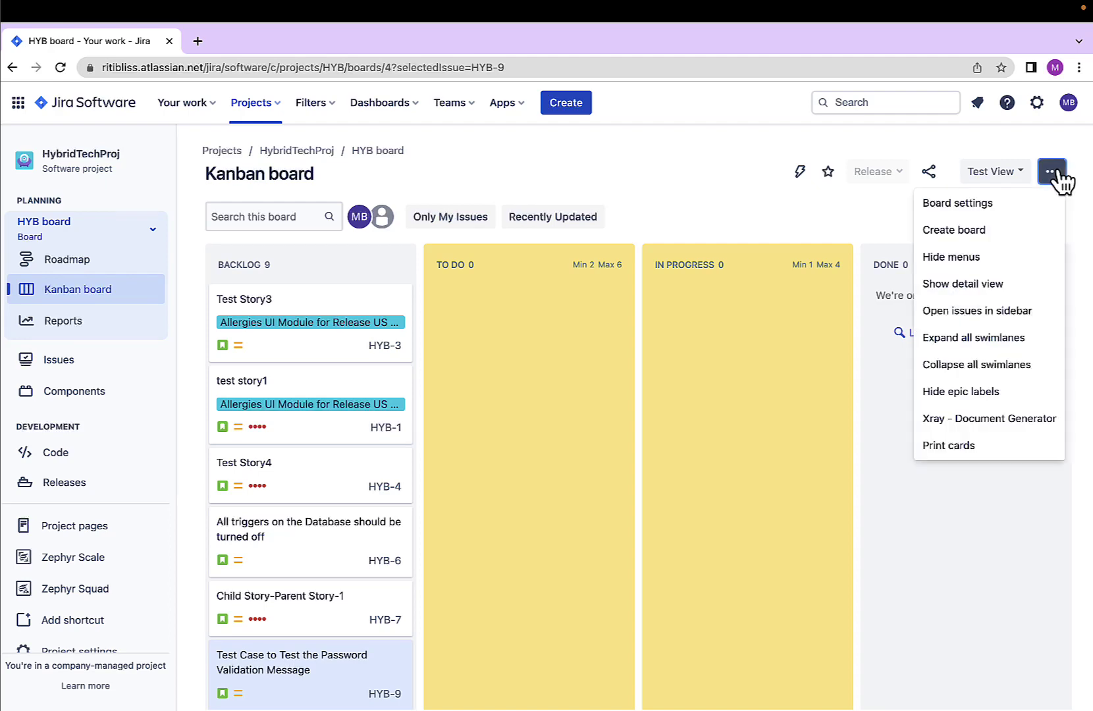
click(961, 210)
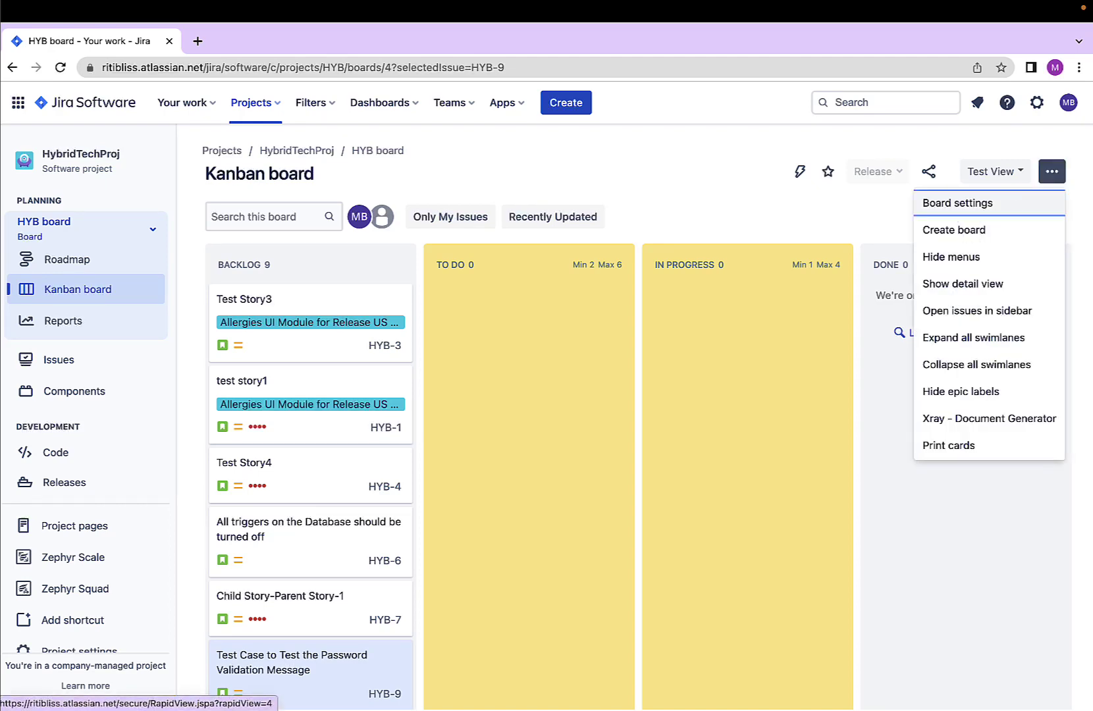
scroll(721, 403, down, 3)
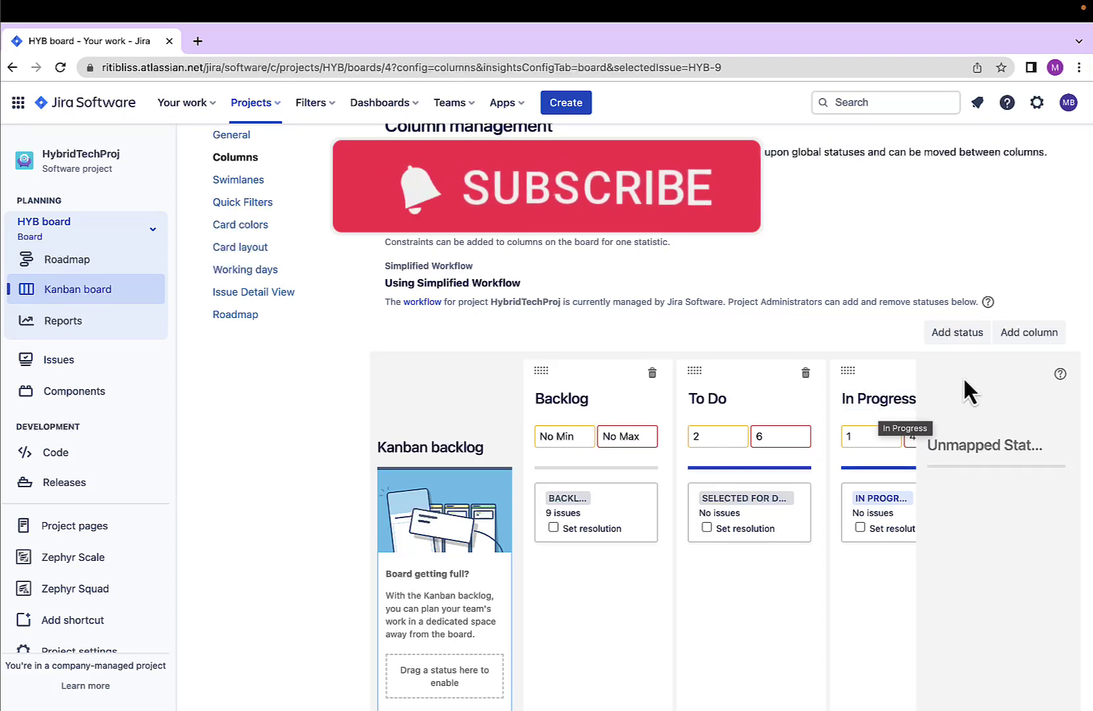
Start adding a new column, review the Category options, and cancel without adding.
click(1014, 336)
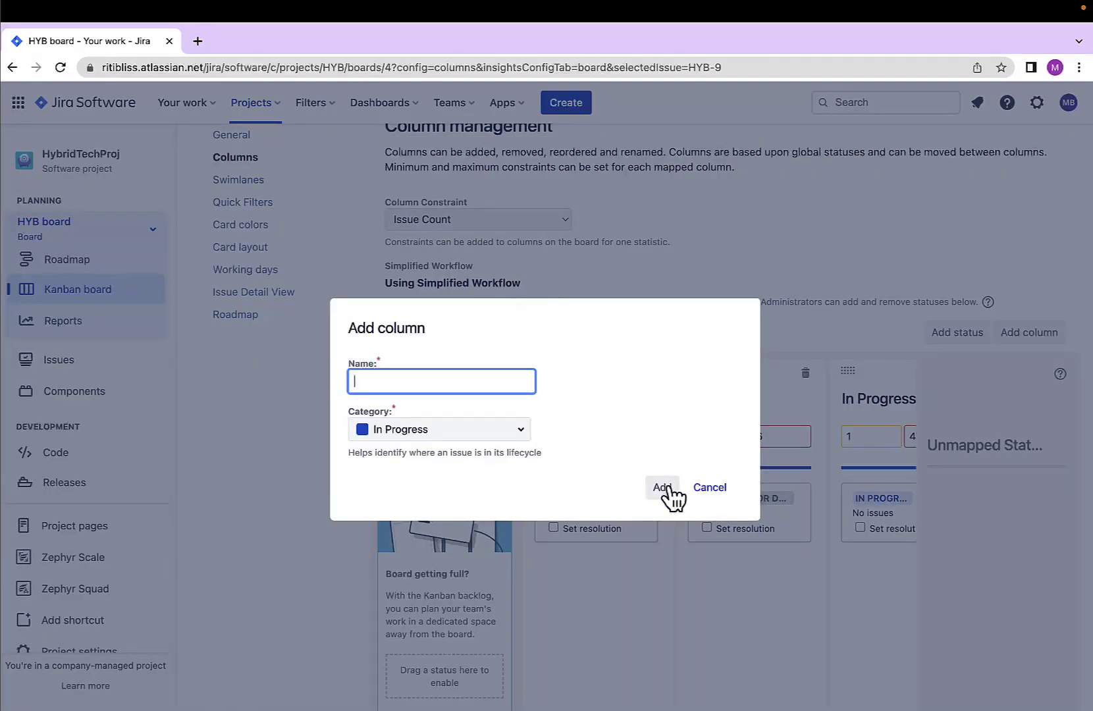
click(451, 432)
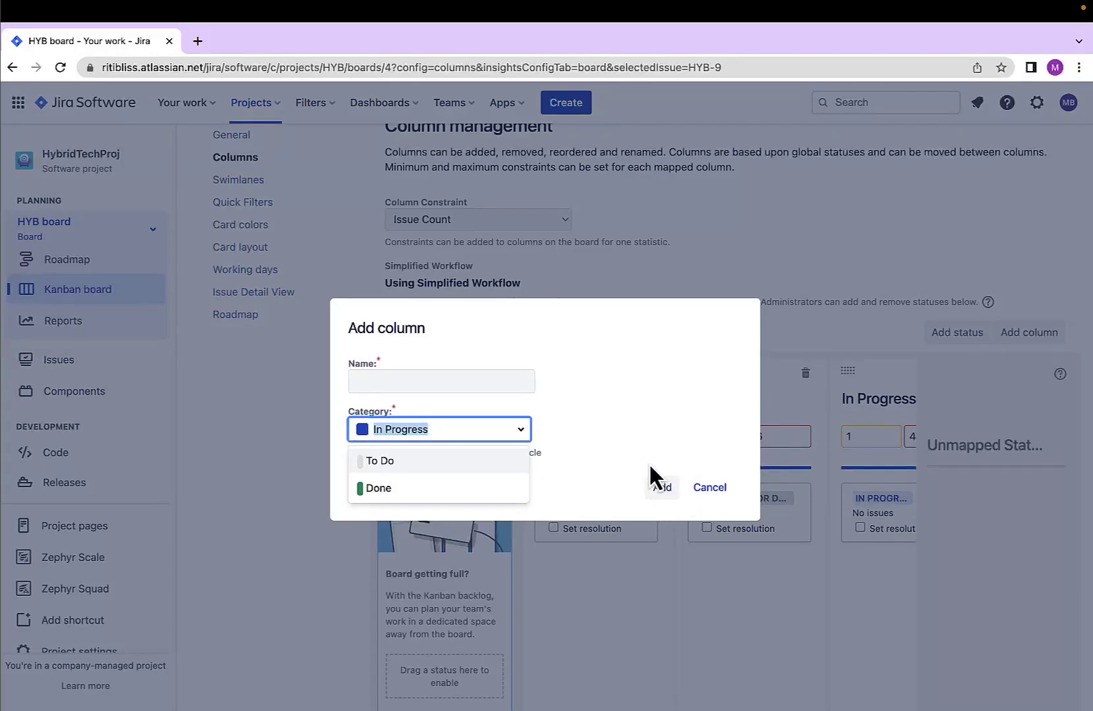
click(724, 490)
click(725, 491)
Drag To Do back ahead of In Progress and return to the HYB Kanban board.
mouse_move(695, 372)
mouse_down()
mouse_move(849, 378)
mouse_move(708, 371)
mouse_up()
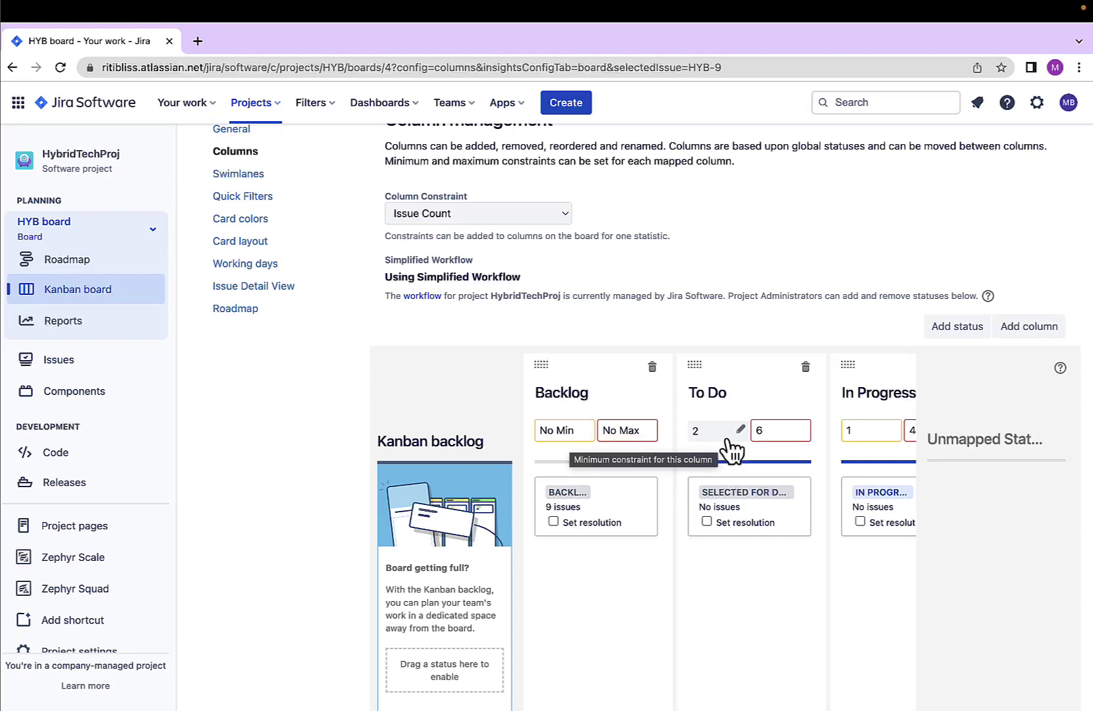
scroll(730, 447, right, 1)
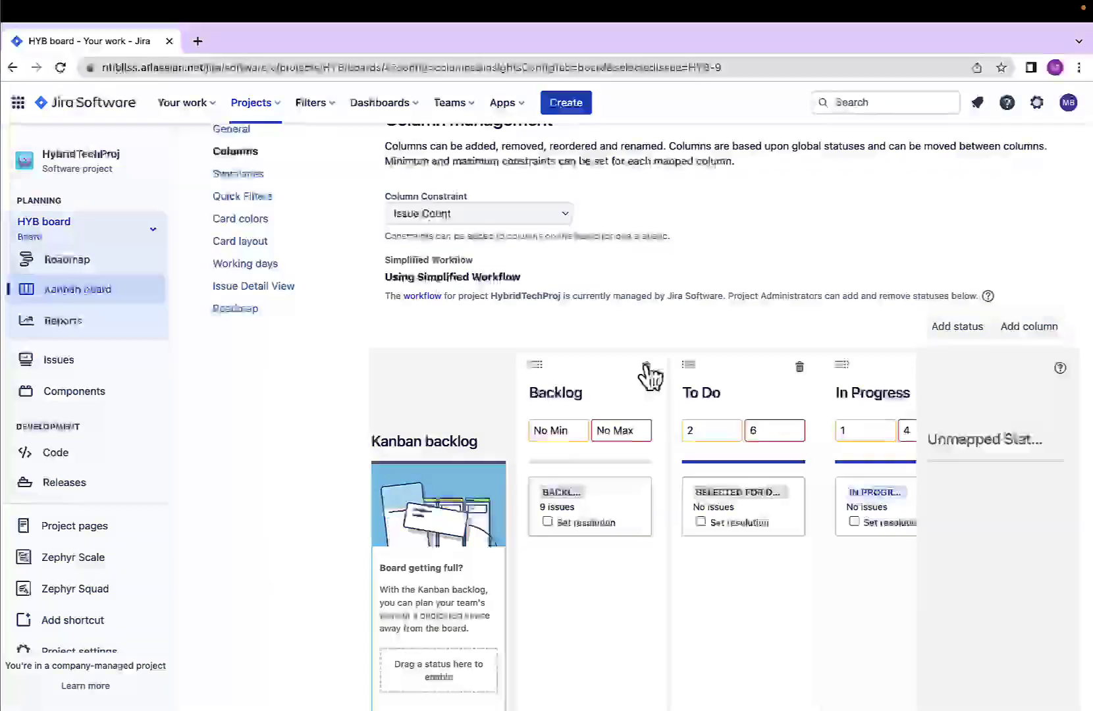
scroll(652, 375, up, 2)
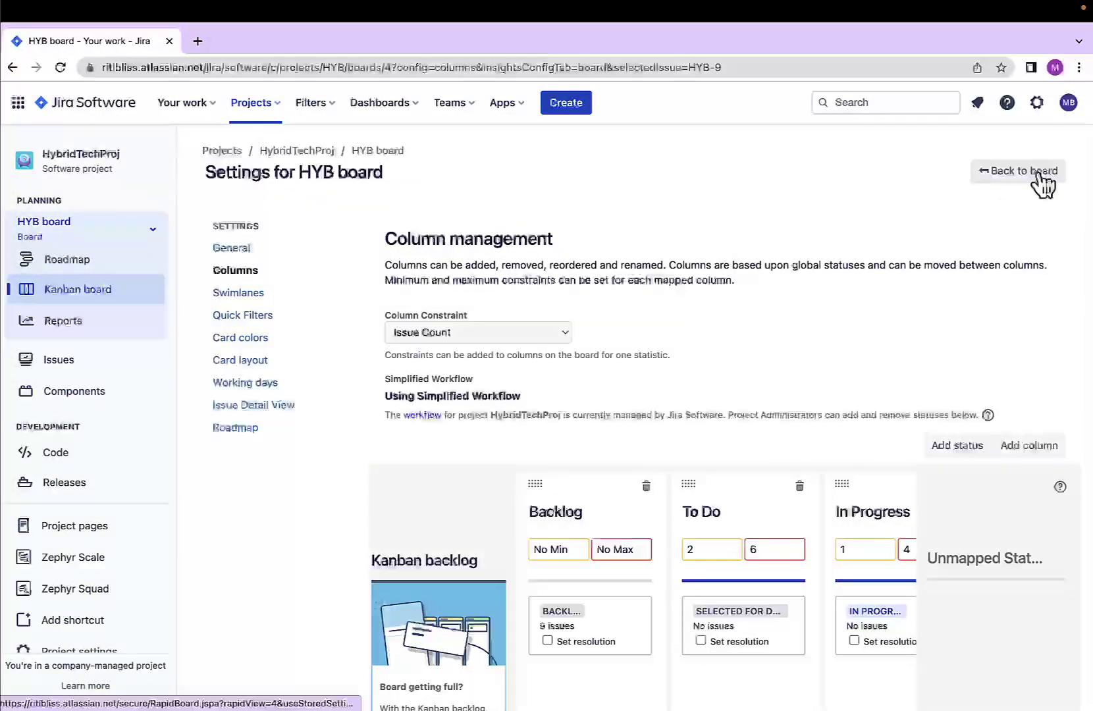
click(1043, 183)
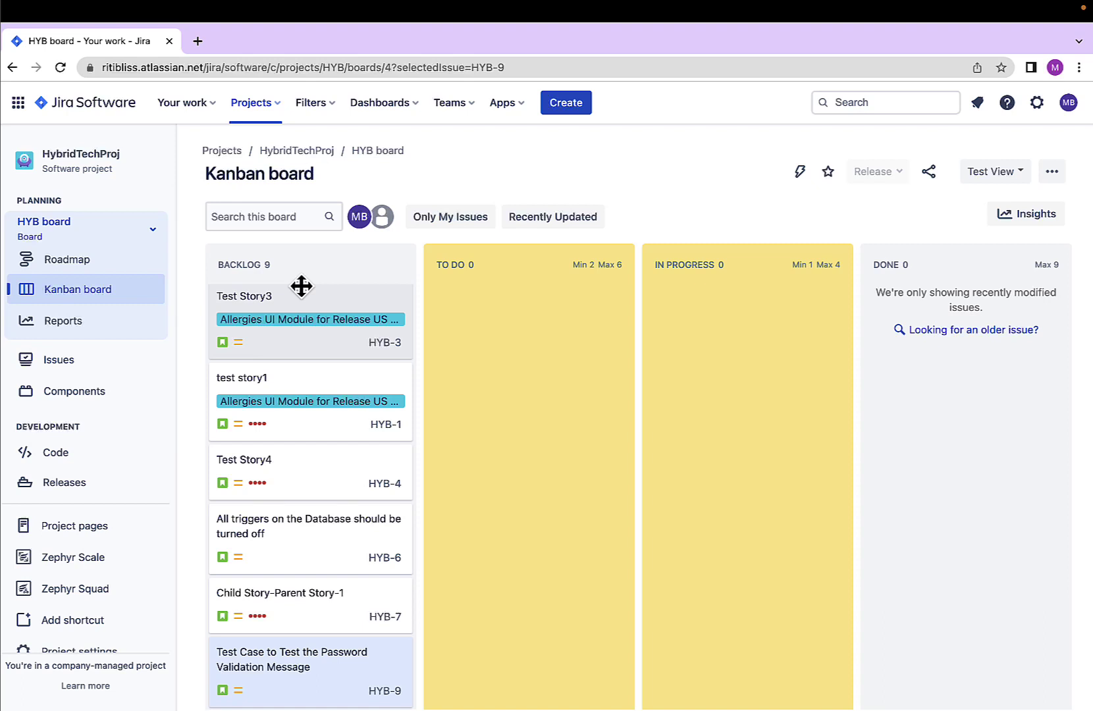
Point out the Backlog count of 9, select Test Story3, and show To Do's minimum of 2.
drag(265, 263, 273, 267)
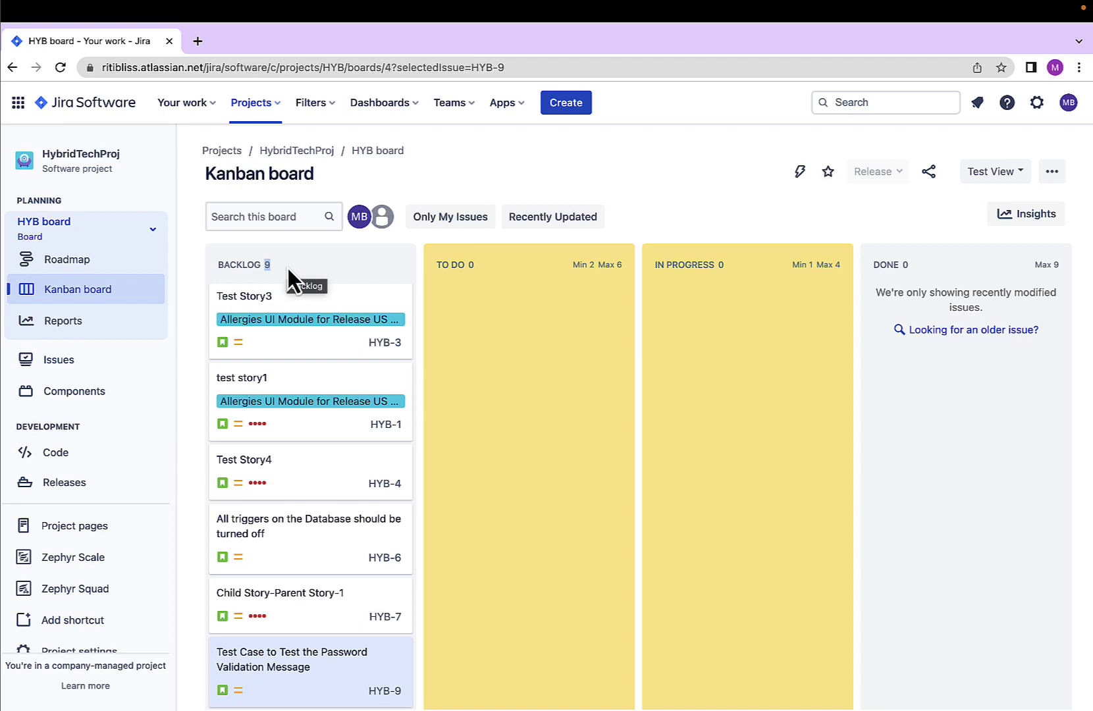
click(296, 303)
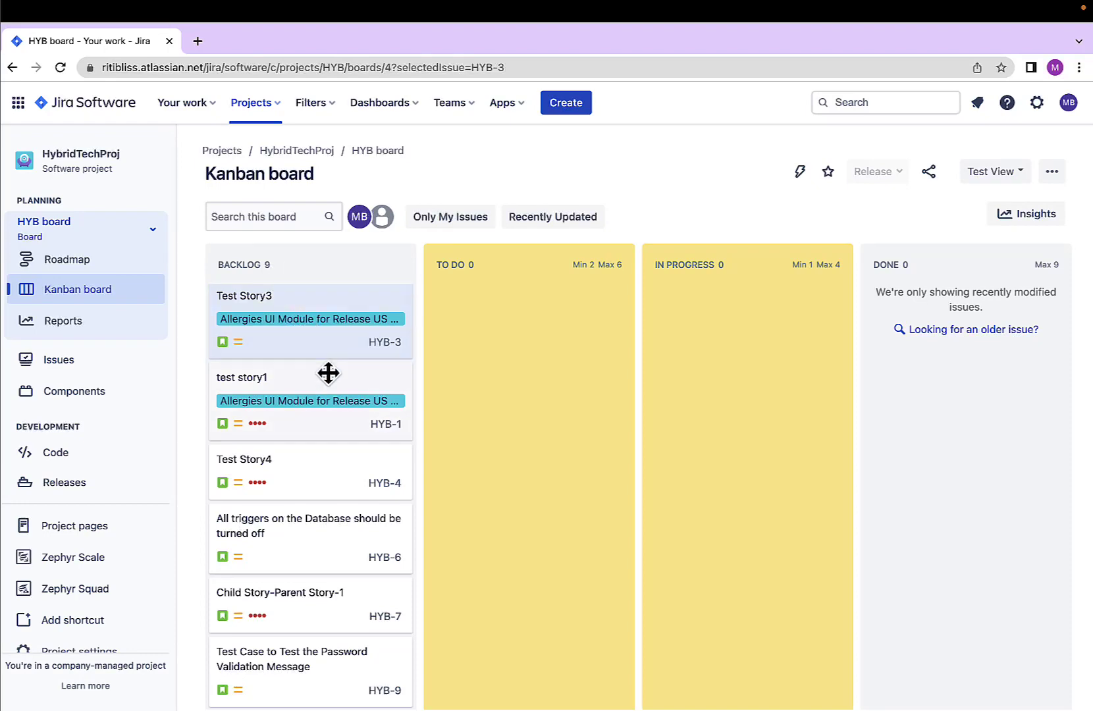
scroll(326, 373, down, 5)
scroll(327, 373, up, 5)
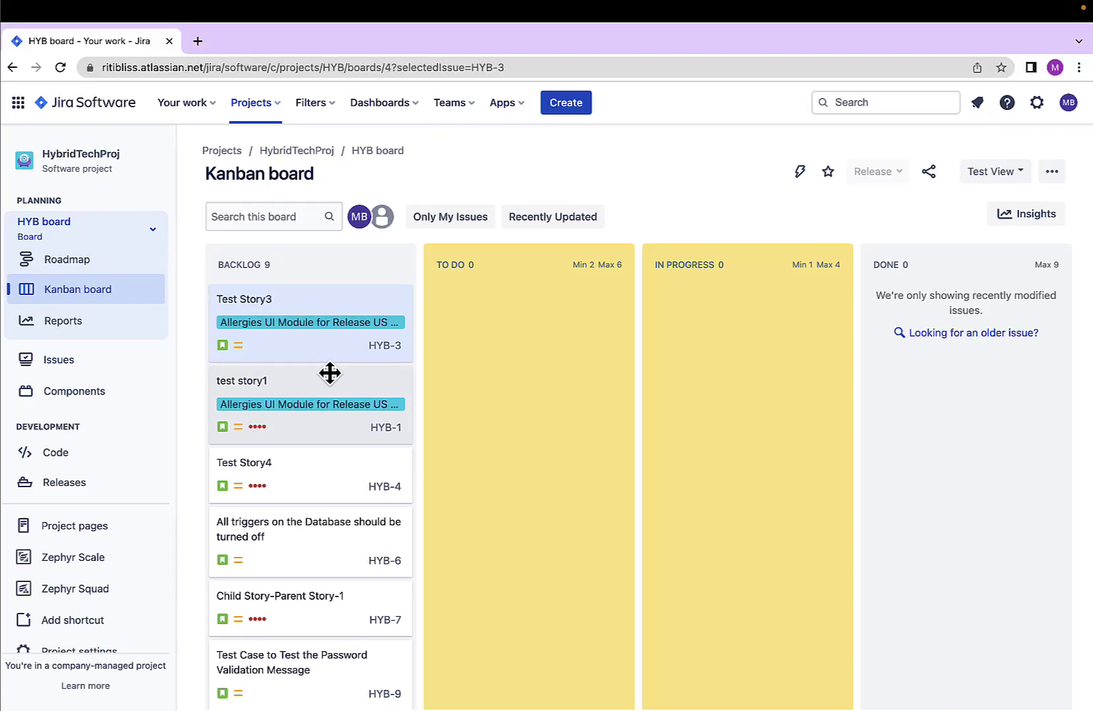
drag(474, 264, 443, 264)
click(494, 270)
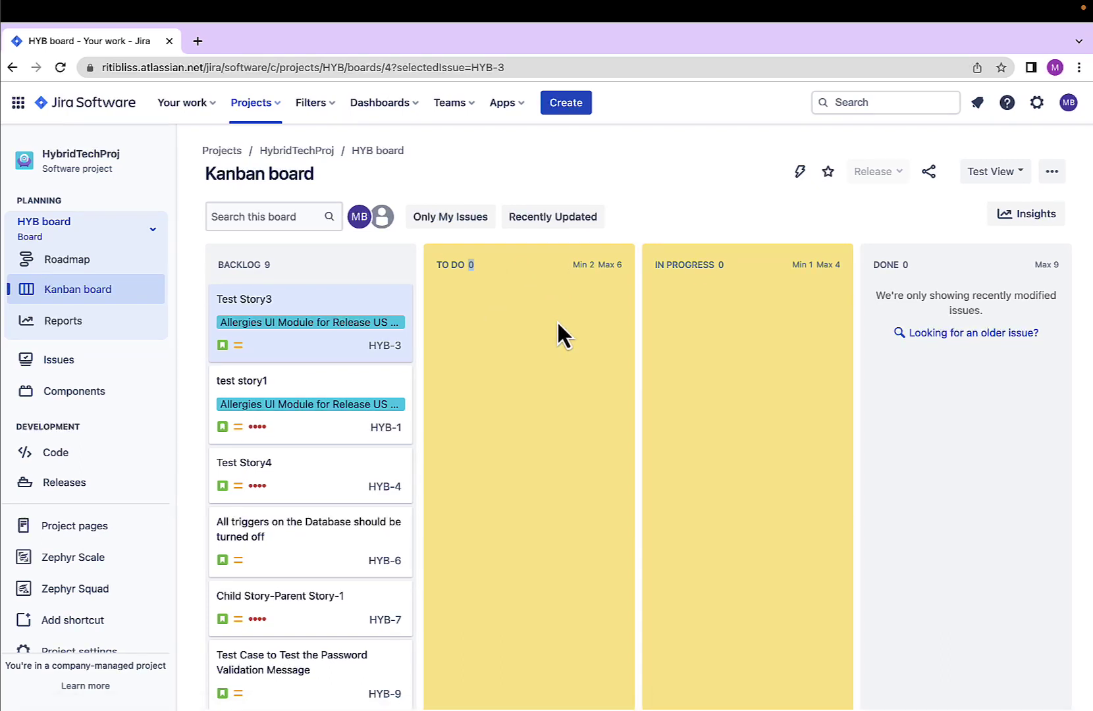
double_click(591, 264)
Move Test Story3, test story1, HYB-6, Child Story-Parent Story-1 and the password validation test into To Do.
drag(337, 337, 475, 350)
drag(336, 334, 557, 385)
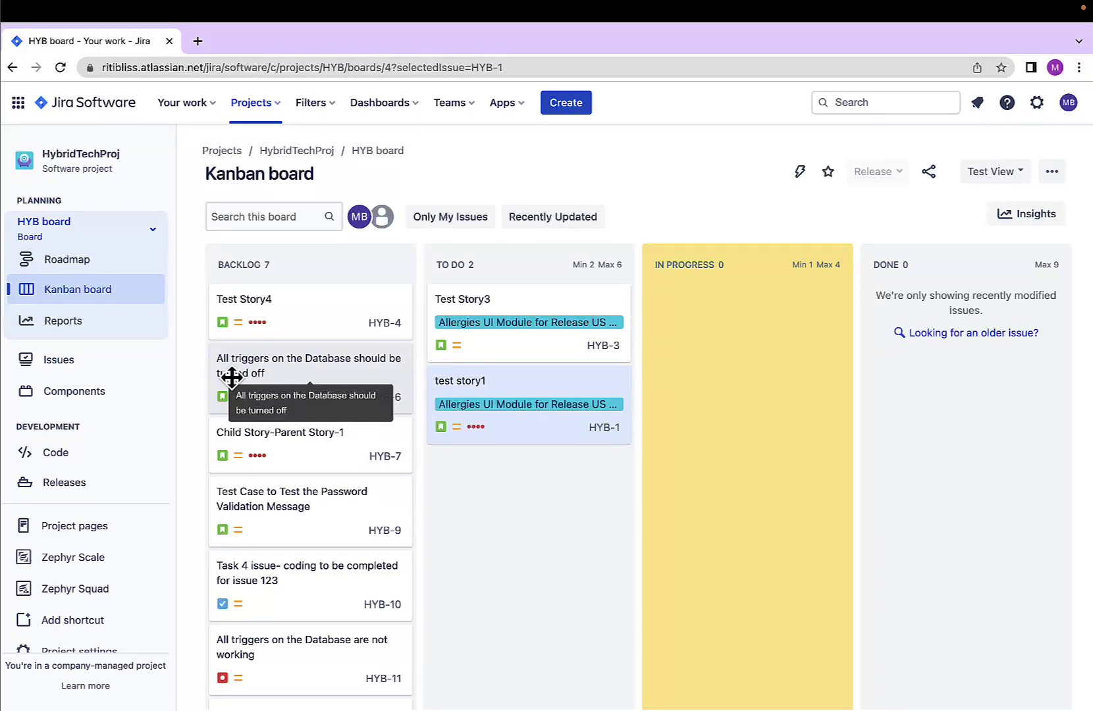
drag(232, 377, 403, 380)
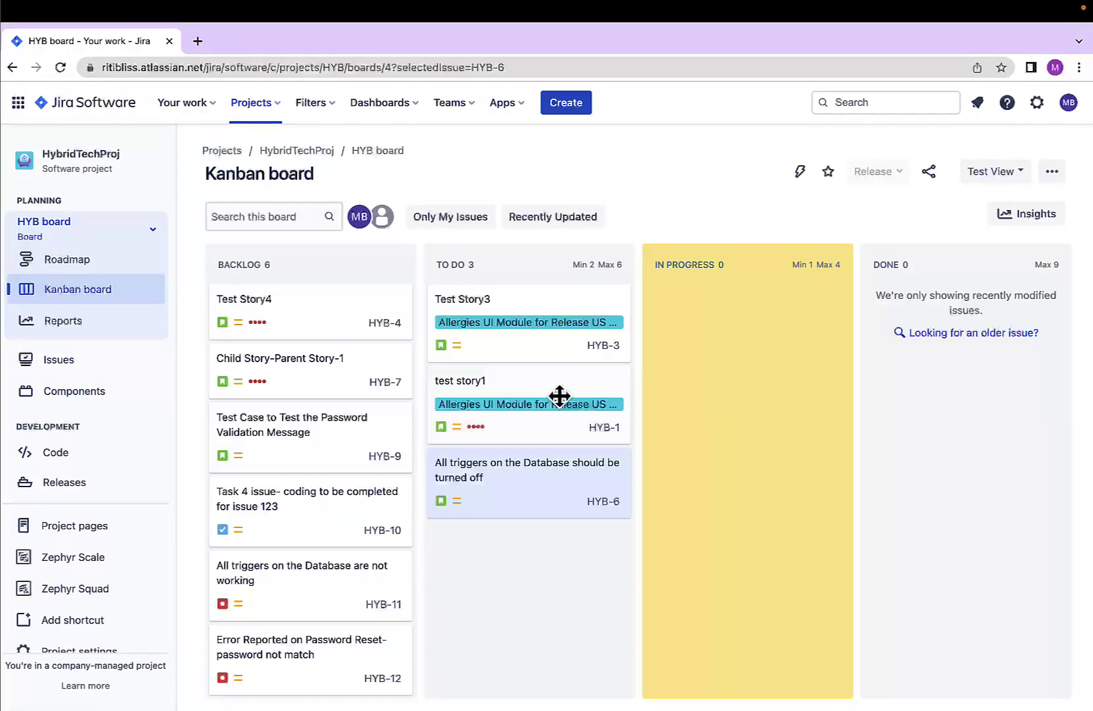
drag(347, 388, 488, 390)
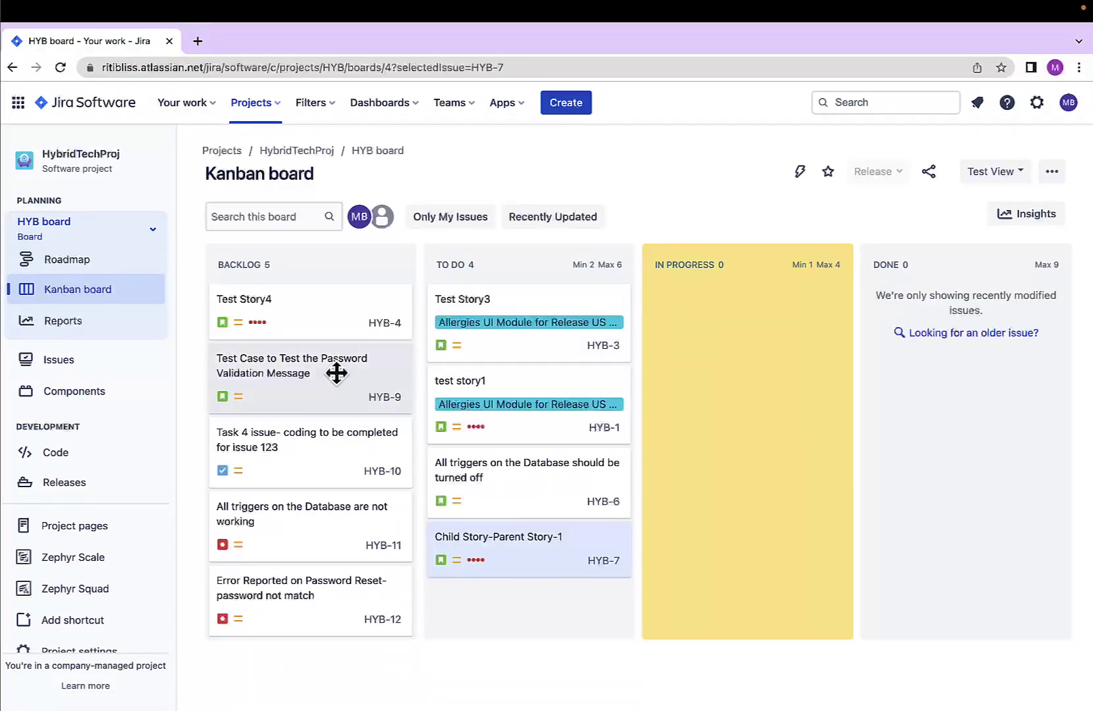
drag(337, 373, 534, 382)
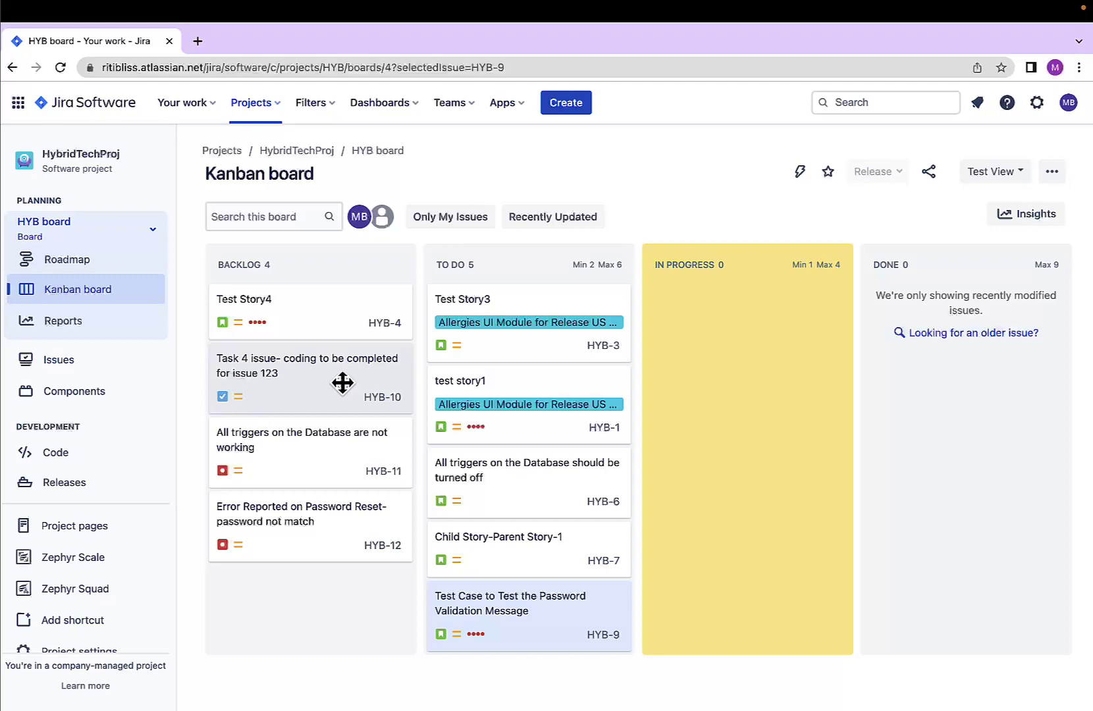
Move HYB-10 and HYB-11 into To Do, then send Test Story3 back to Backlog.
drag(343, 383, 563, 391)
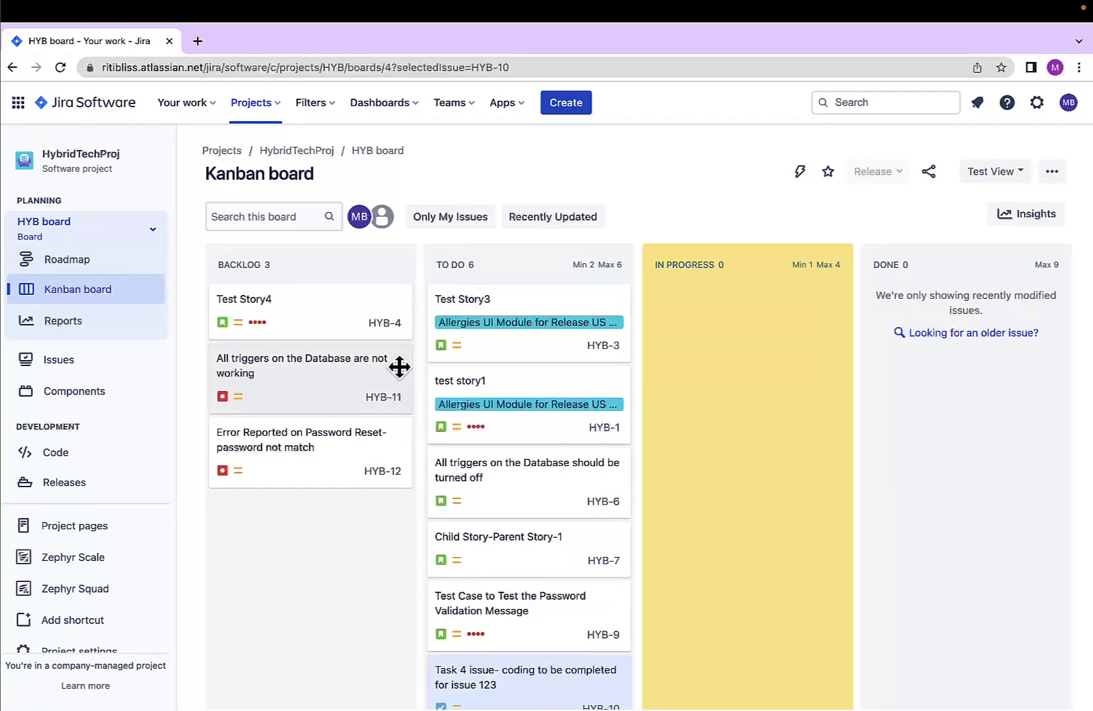
drag(314, 370, 551, 368)
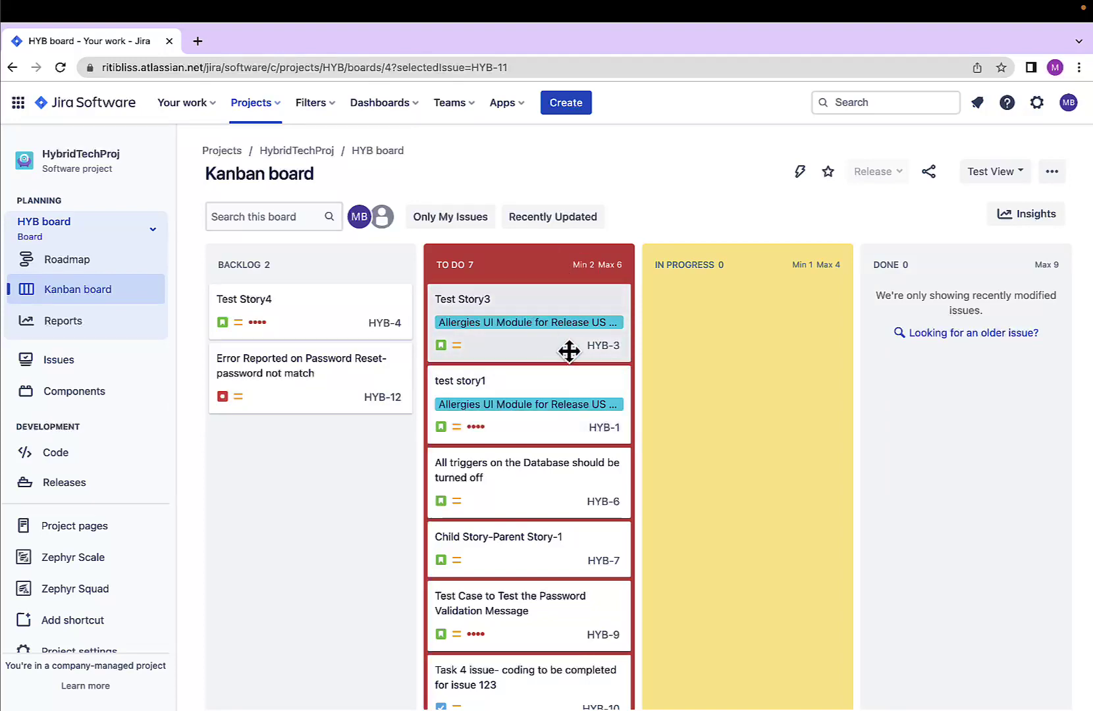
drag(507, 359, 273, 421)
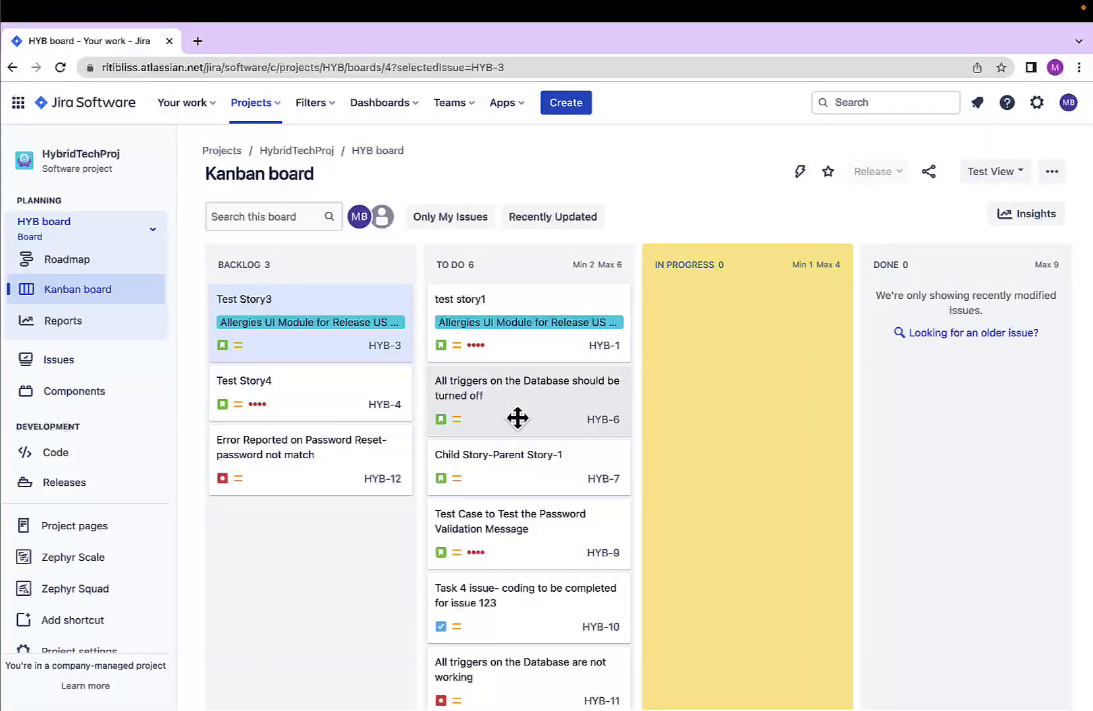
Move HYB-6, HYB-7, test story1, HYB-10 and HYB-11 into In Progress, exceeding its Max 4.
drag(518, 417, 730, 415)
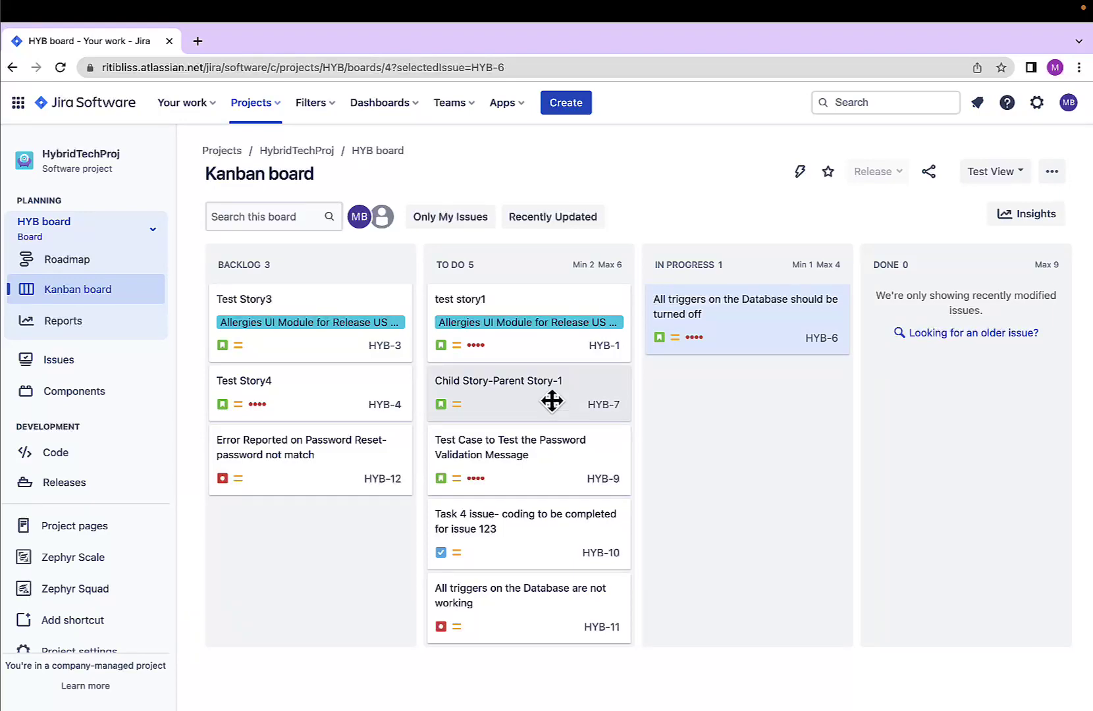
drag(558, 411, 771, 405)
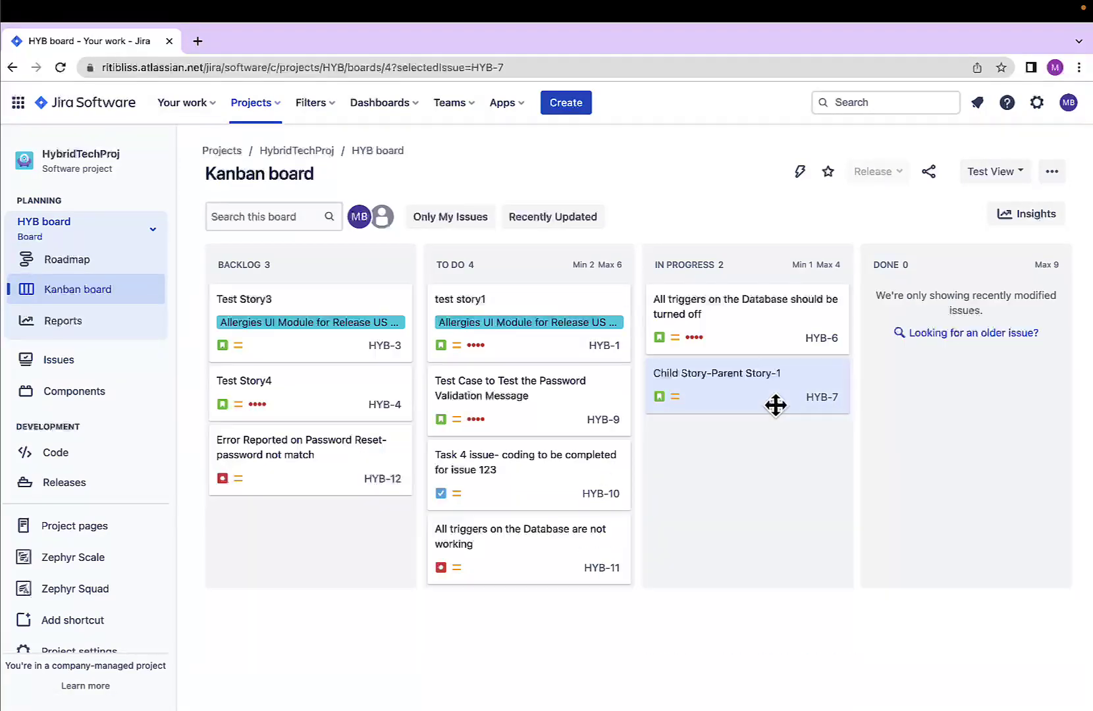
drag(517, 317, 757, 373)
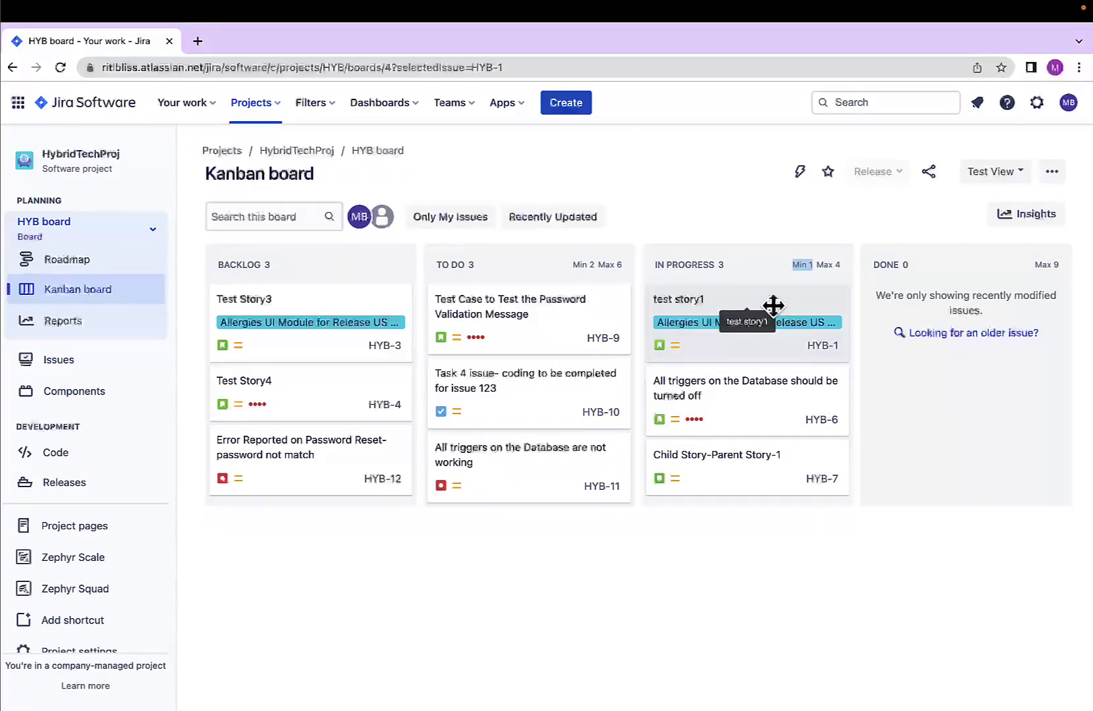
drag(528, 396, 749, 386)
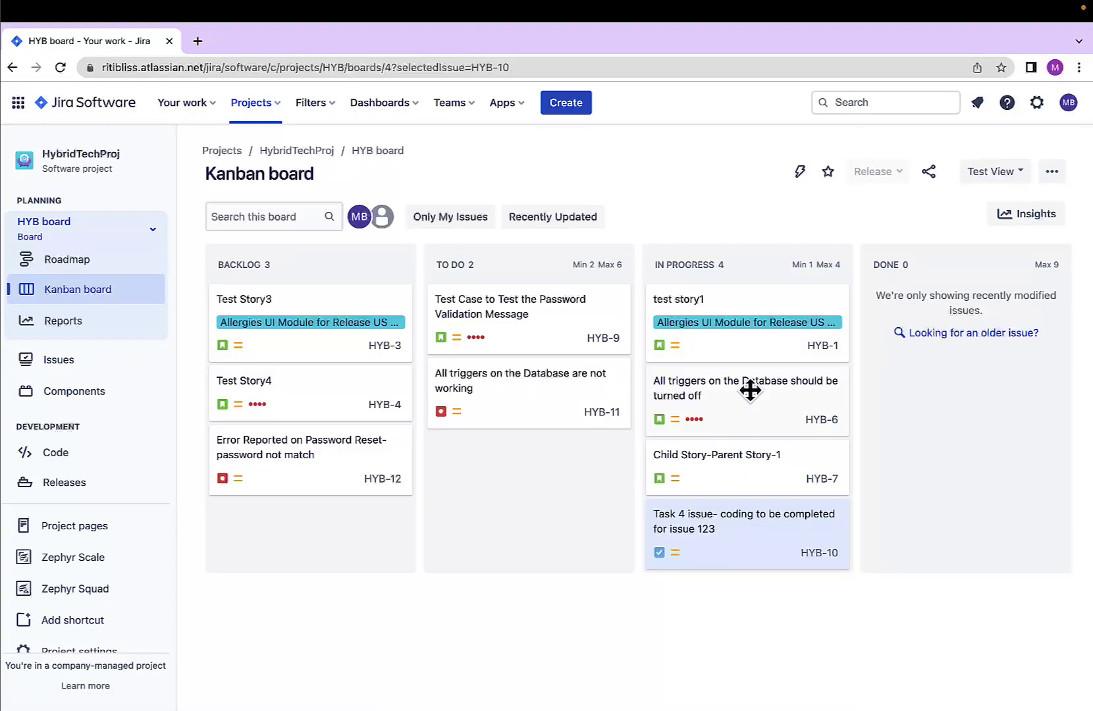
drag(527, 374, 756, 378)
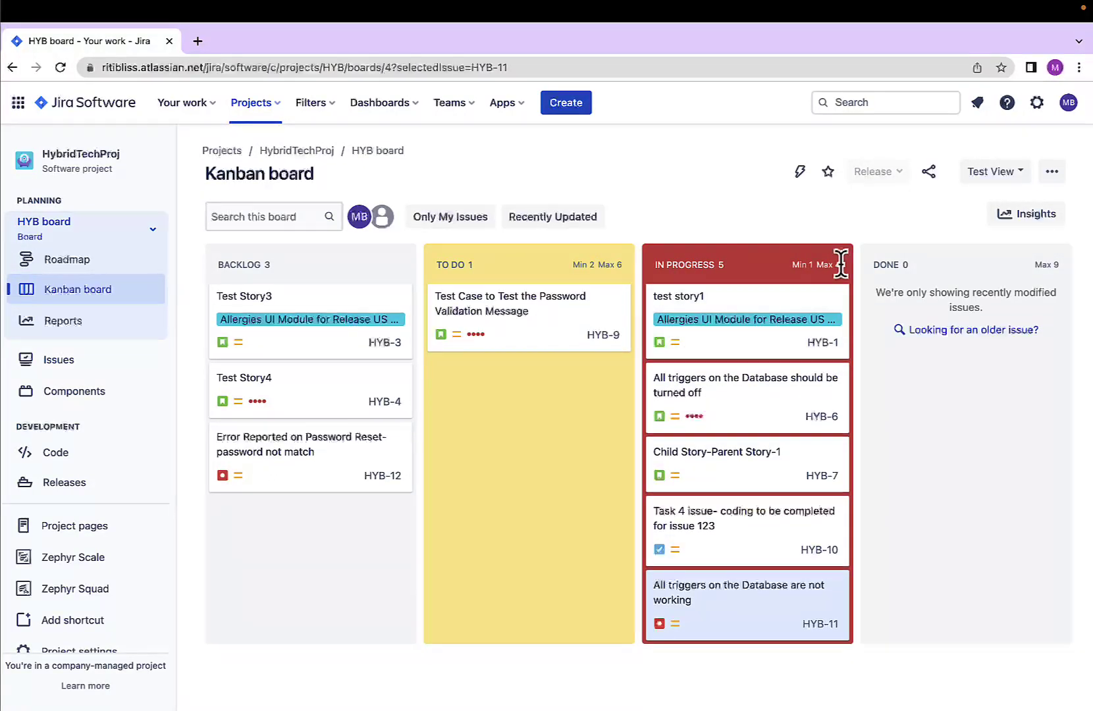
drag(841, 264, 823, 264)
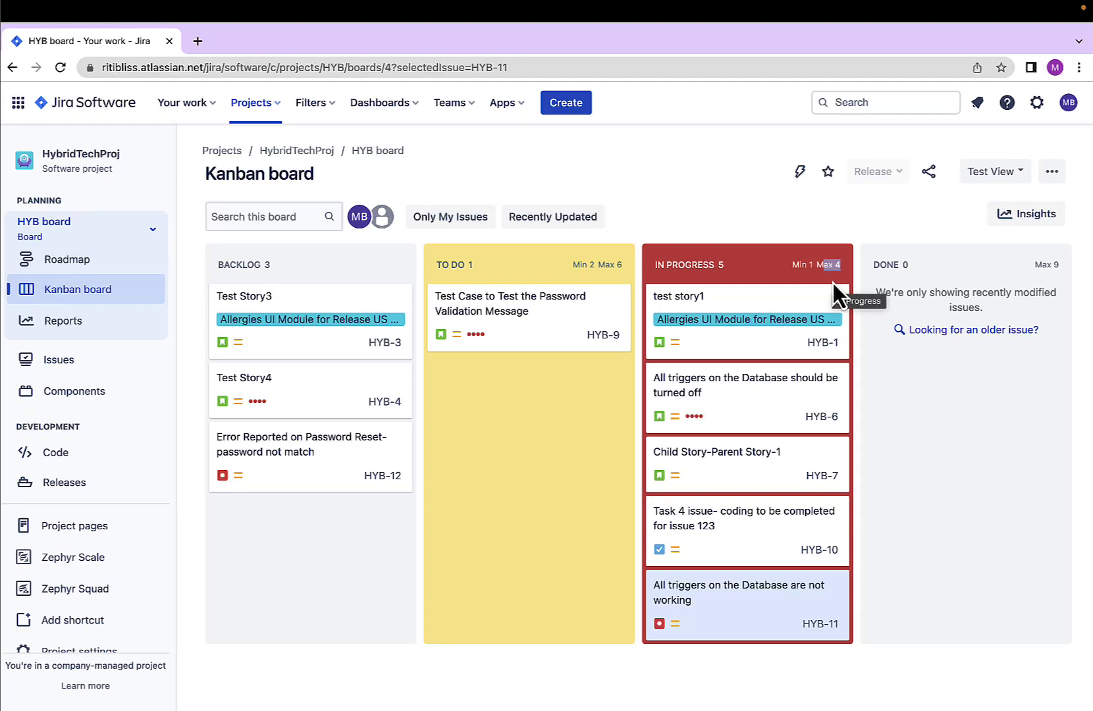
Send test story1 back to To Do and point out the Done column's Max 9 limit.
drag(832, 284, 527, 309)
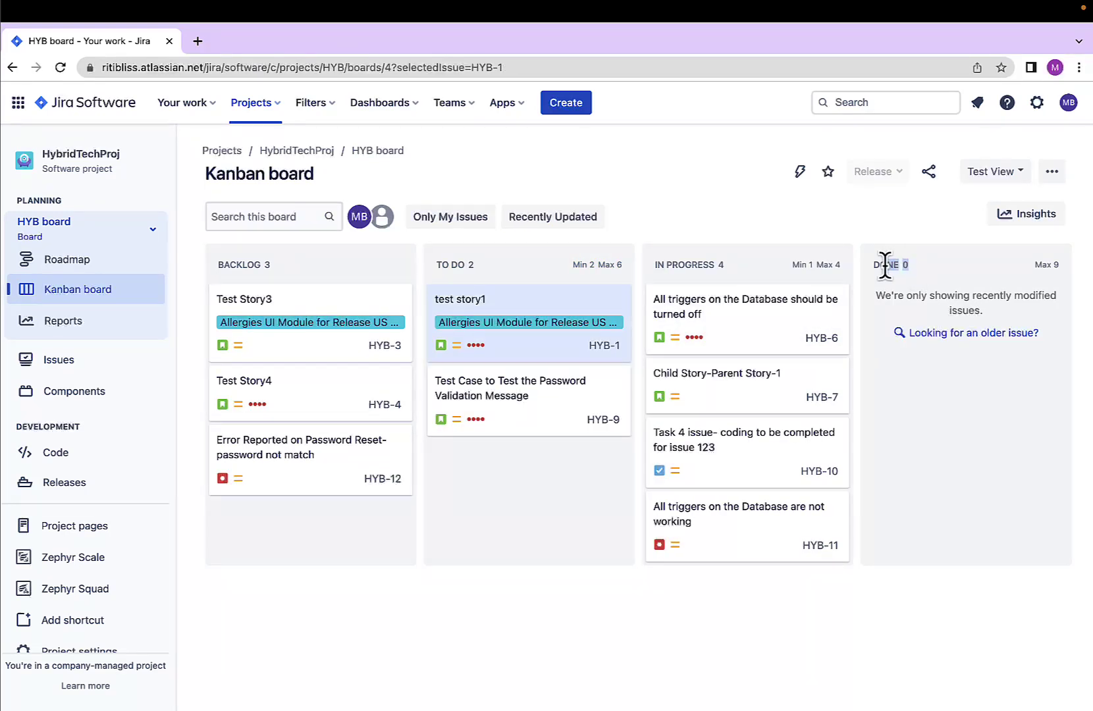
click(921, 266)
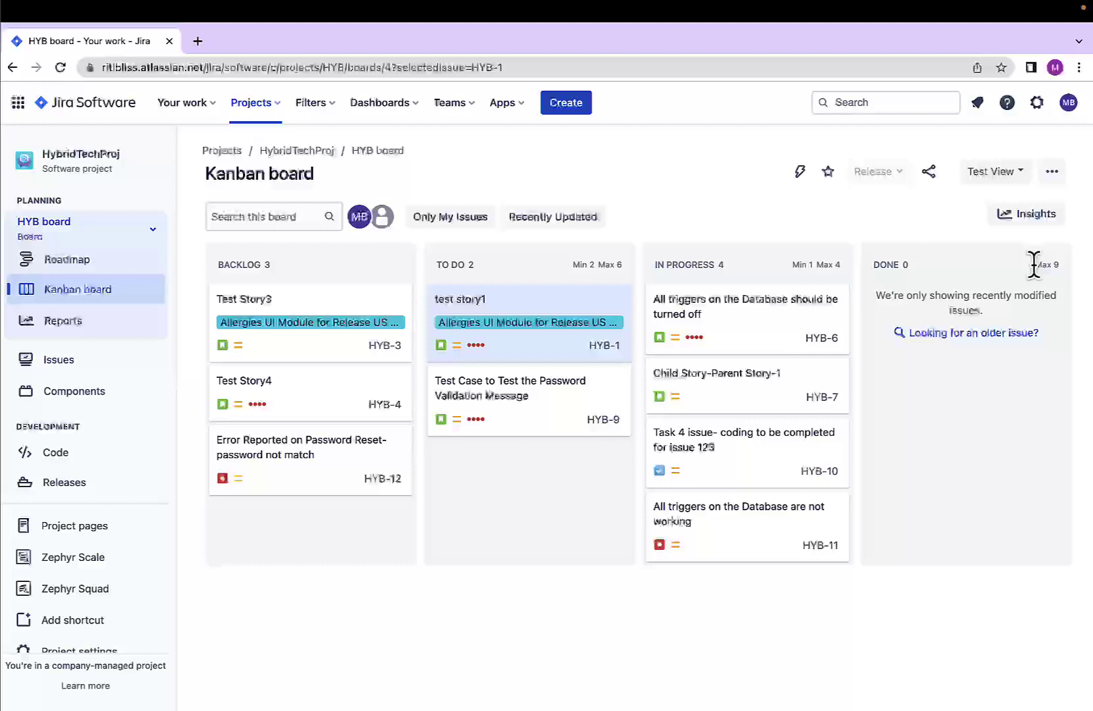
drag(1034, 266, 1063, 269)
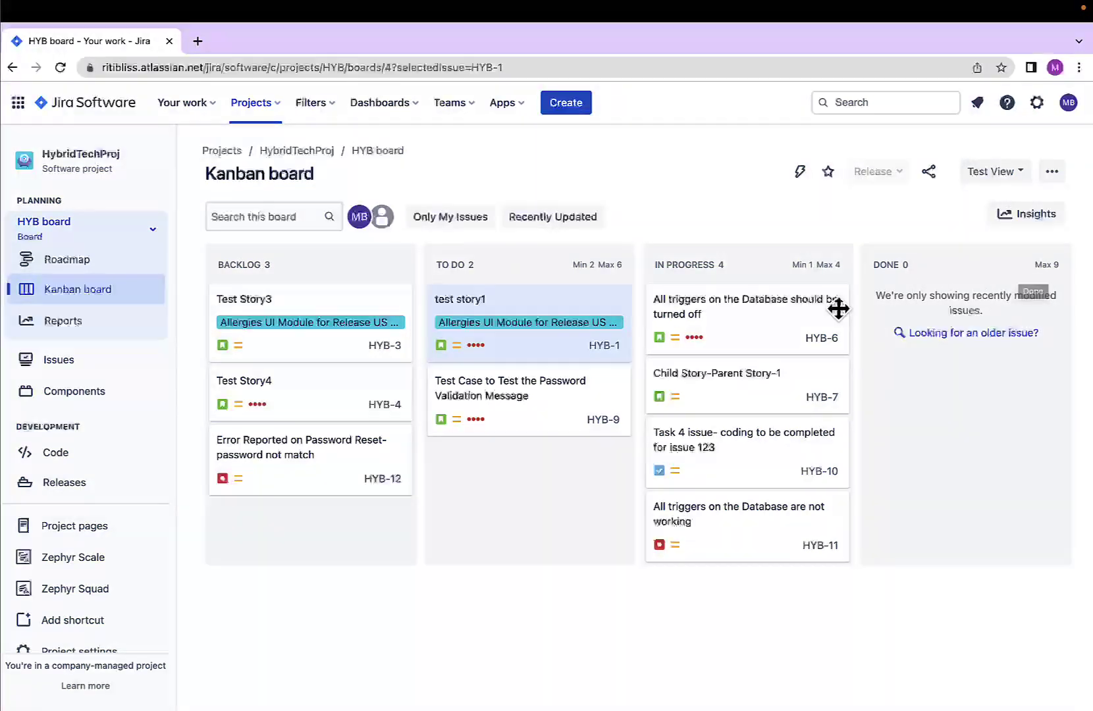
Move HYB-6 into Done and place Test Story4 above Test Story3 in Backlog.
click(719, 305)
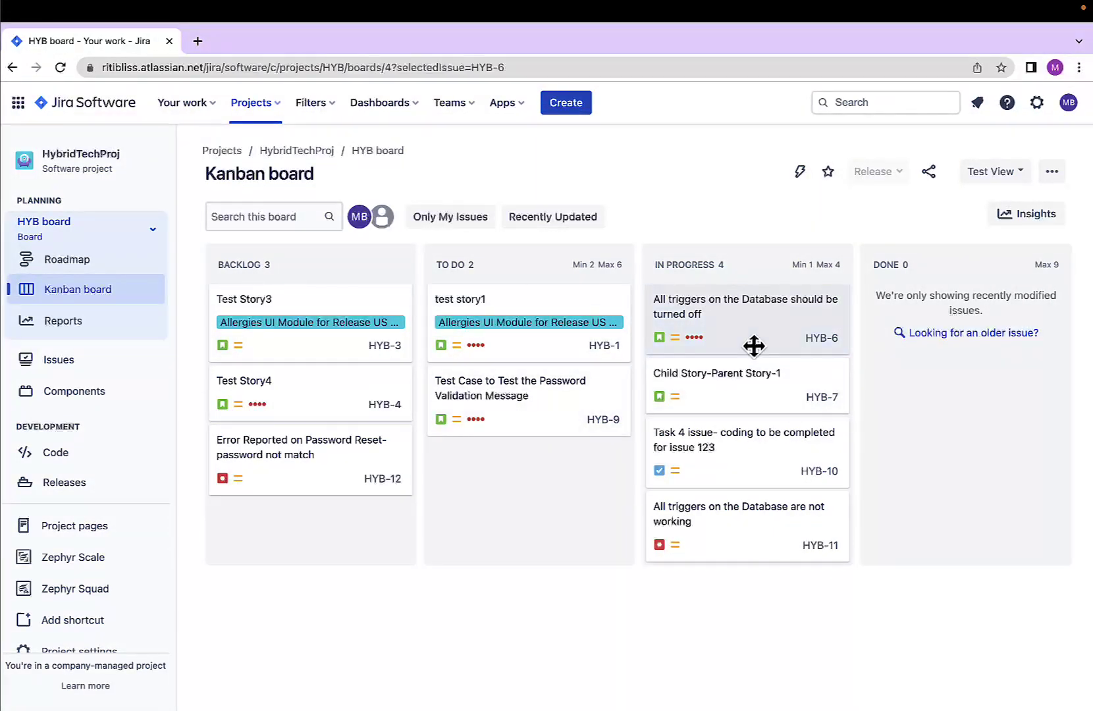
drag(761, 339, 959, 386)
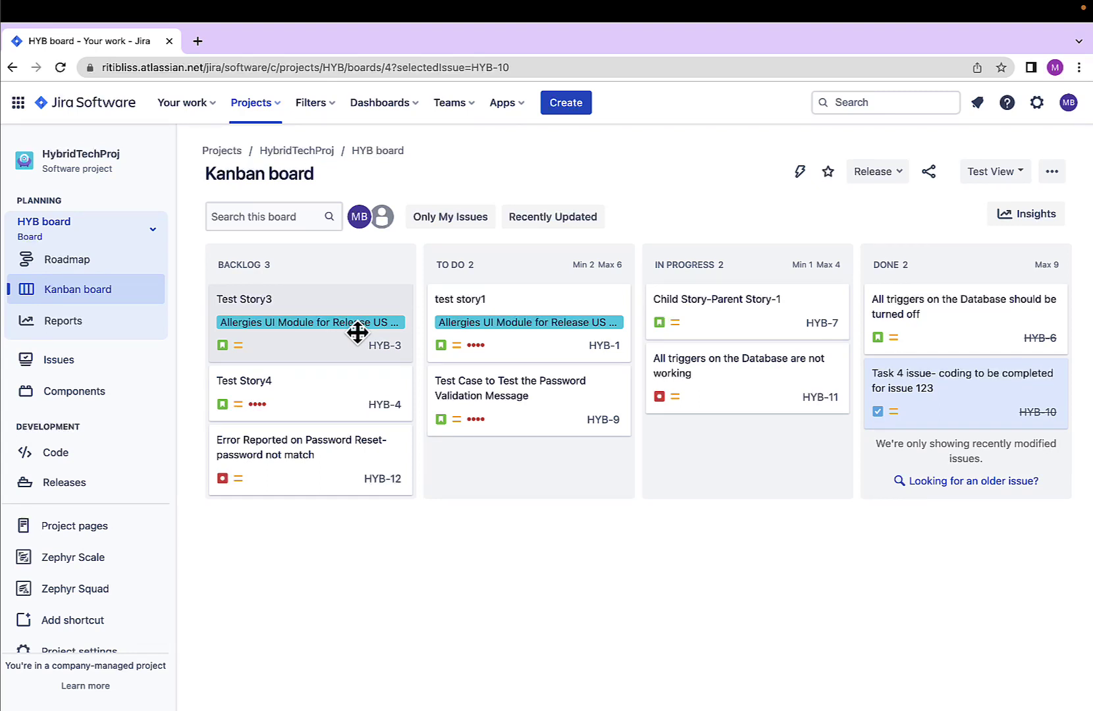
drag(332, 391, 335, 298)
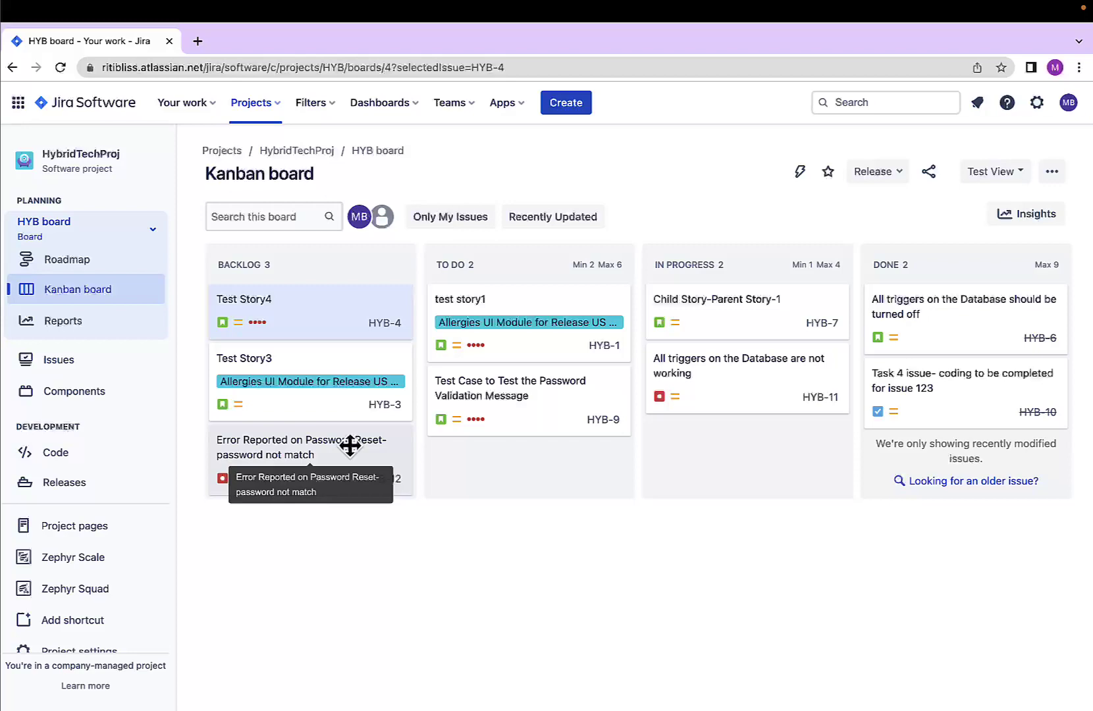
Drag the HYB-12 password-reset error card to the top of the Backlog column.
drag(350, 445, 347, 301)
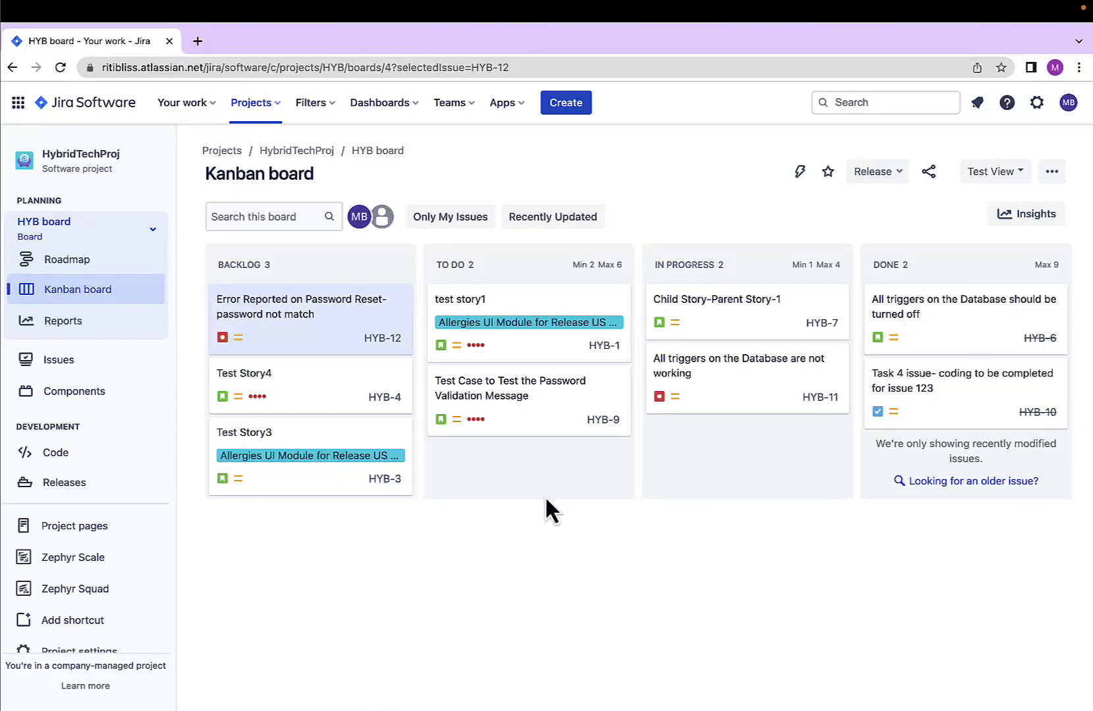